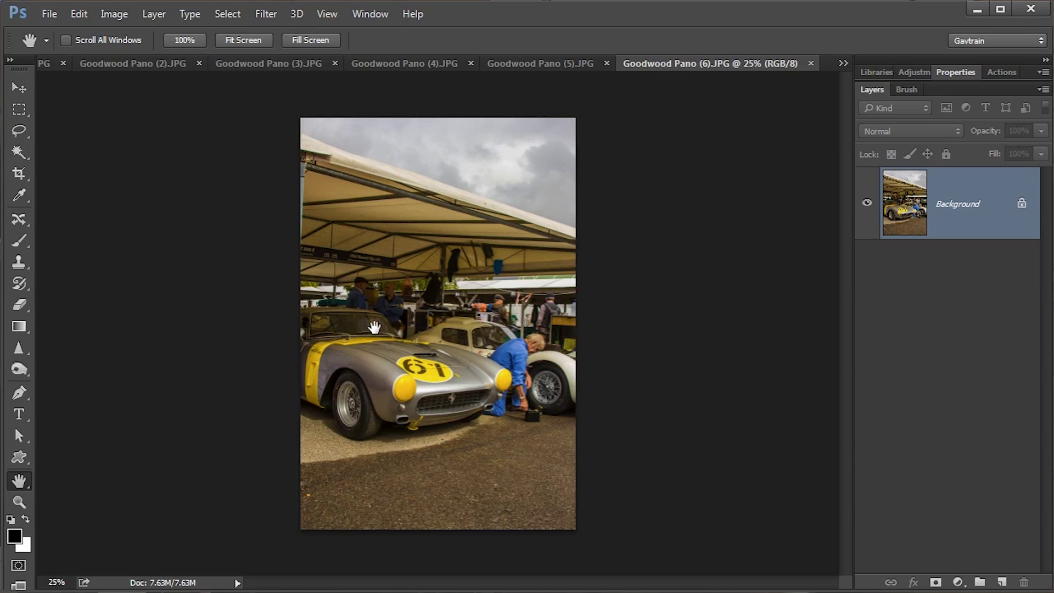
Step: Review the Goodwood Pano (5) and (4) photos, finishing on Goodwood Pano (3)
click(543, 63)
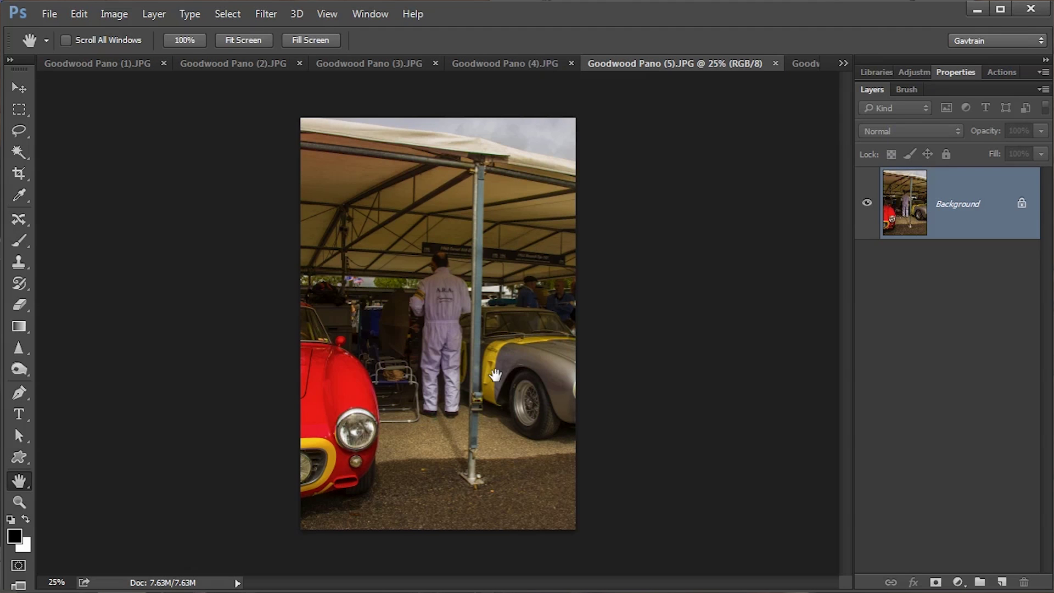
click(505, 63)
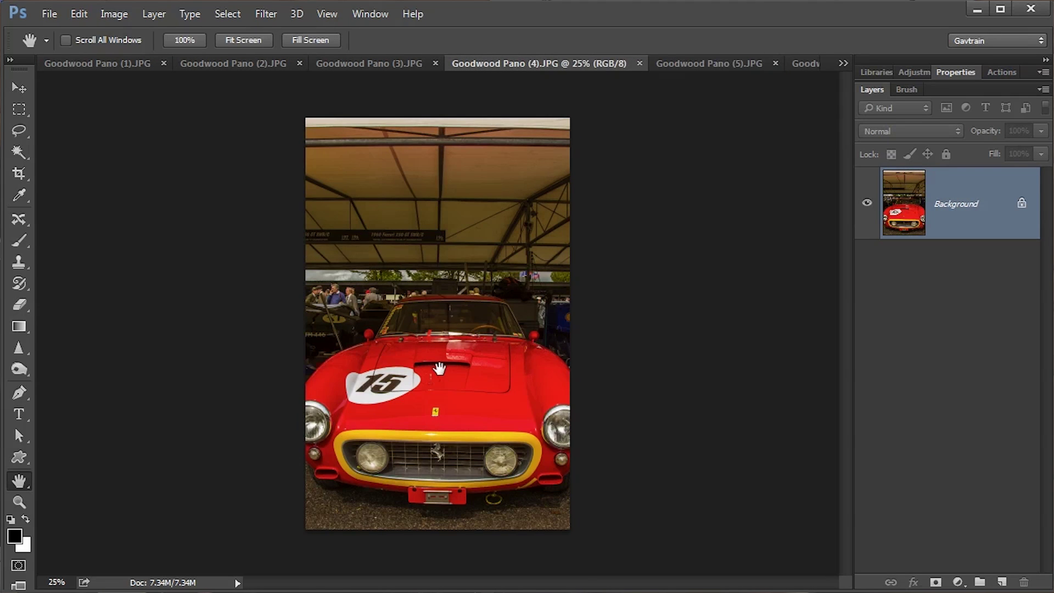
click(385, 63)
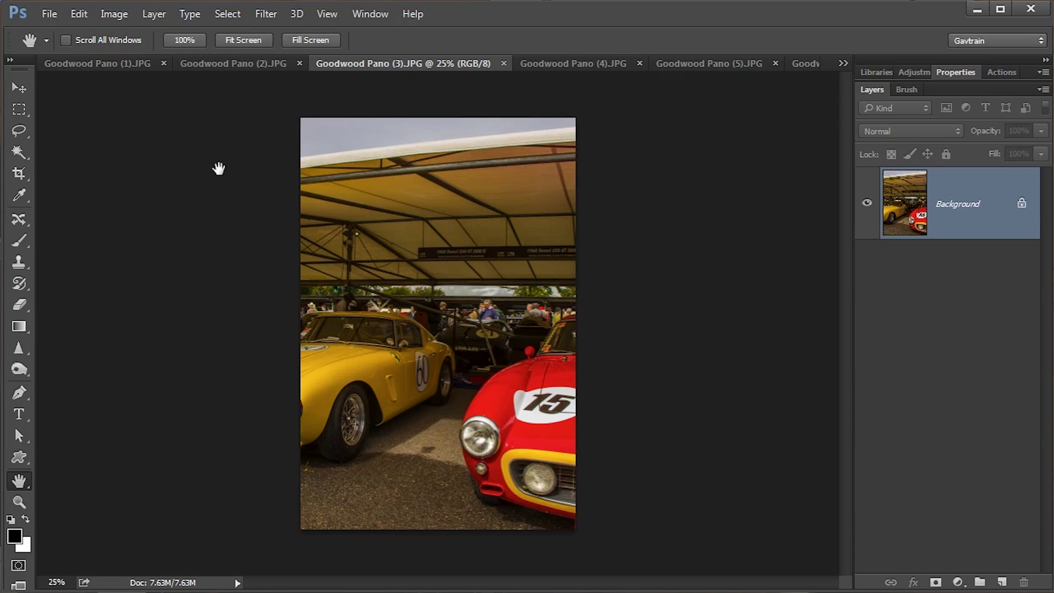
Step: Run Photomerge with the Cylindrical layout on the seven open Goodwood photos
click(48, 13)
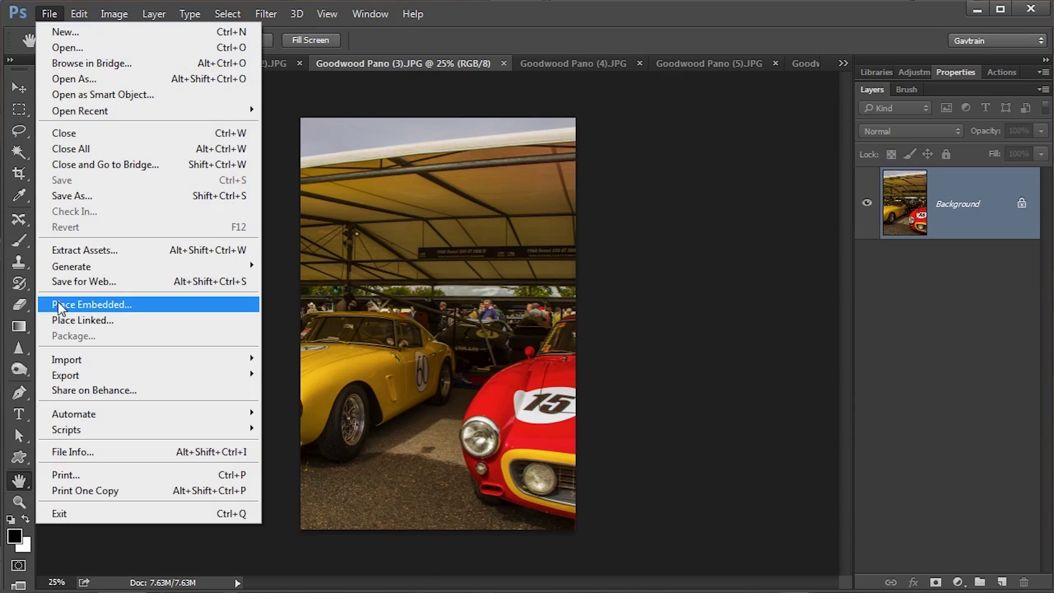
mouse_move(99, 415)
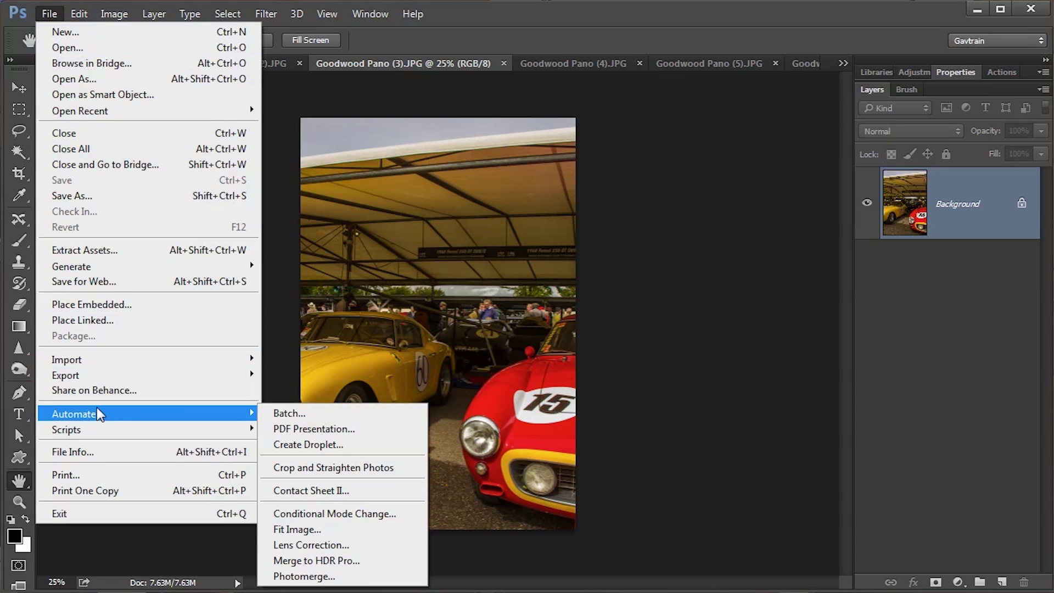
click(330, 576)
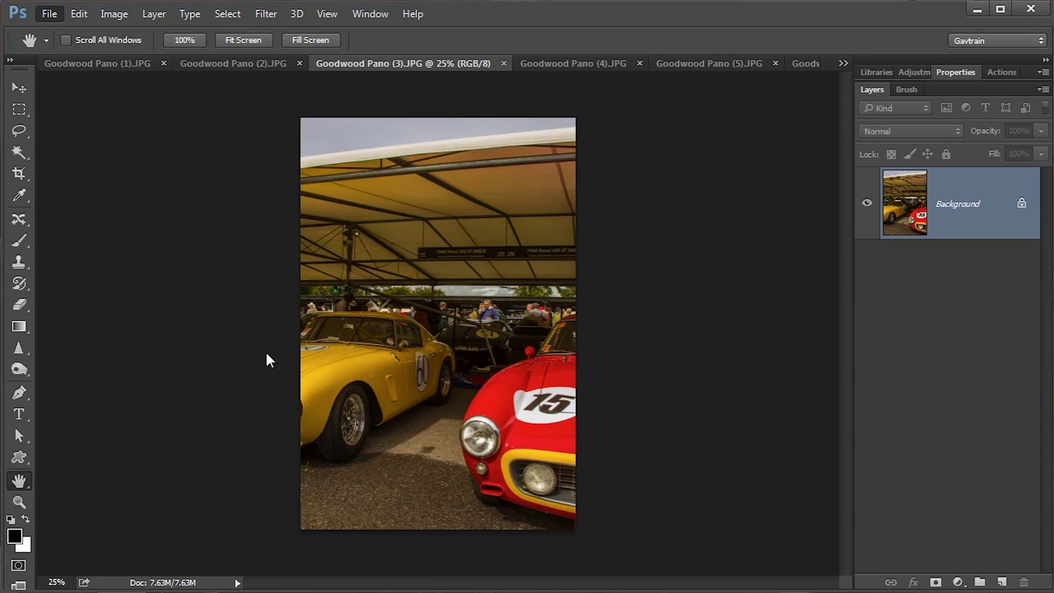
drag(499, 165, 324, 35)
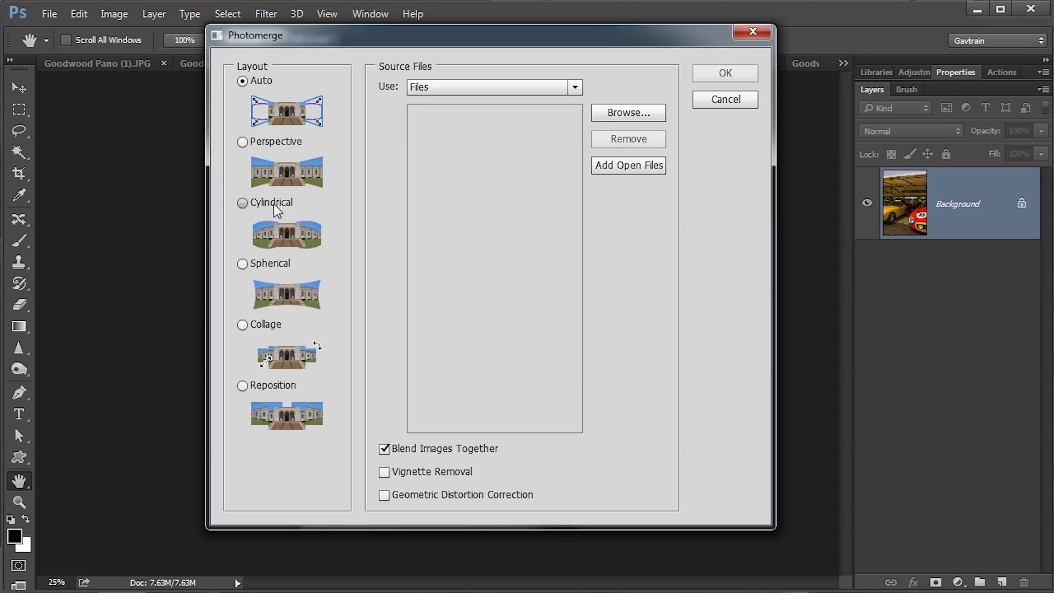
click(242, 203)
click(272, 266)
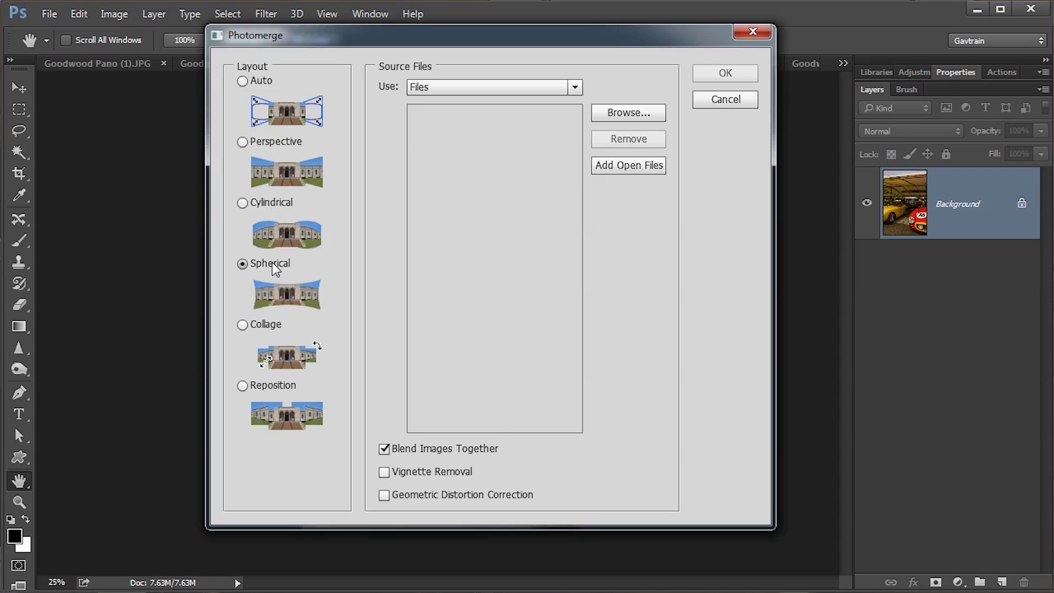
click(269, 204)
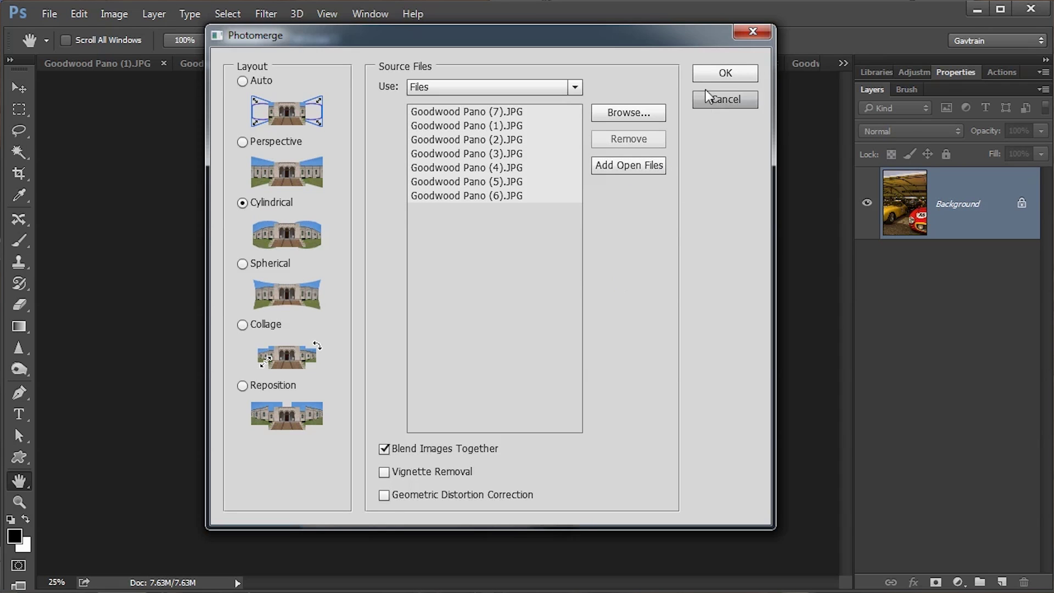
click(709, 73)
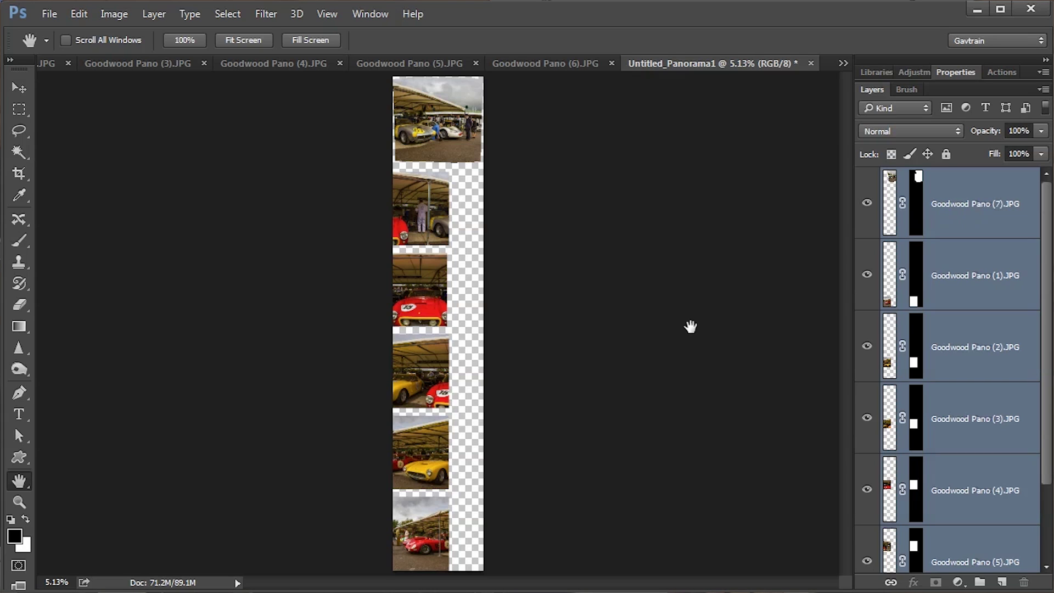
Step: Close Untitled_Panorama1 without saving and return to the Goodwood Pano (2) photo
click(811, 64)
click(530, 244)
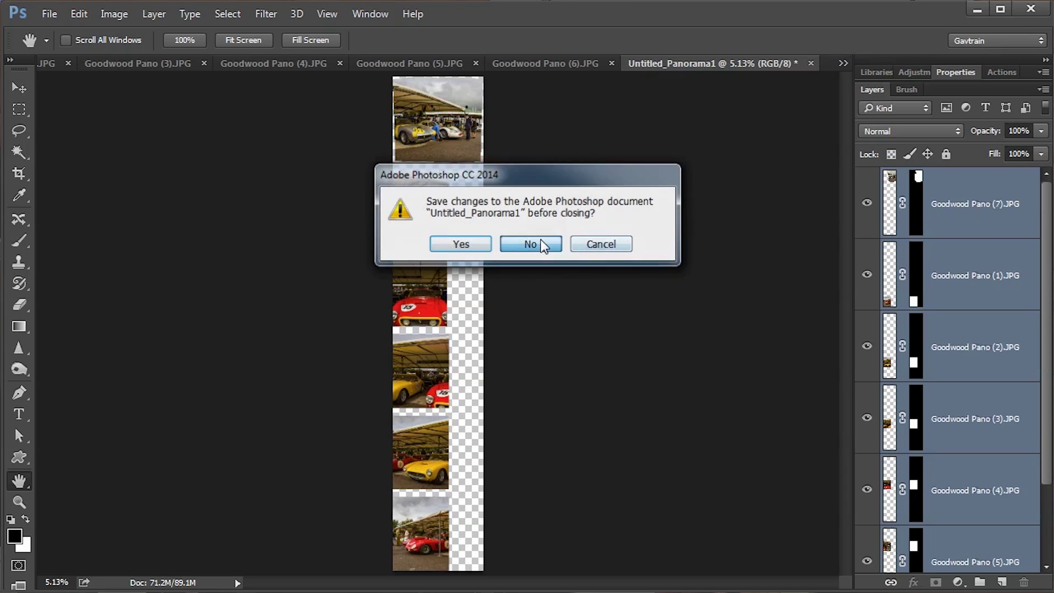
click(798, 64)
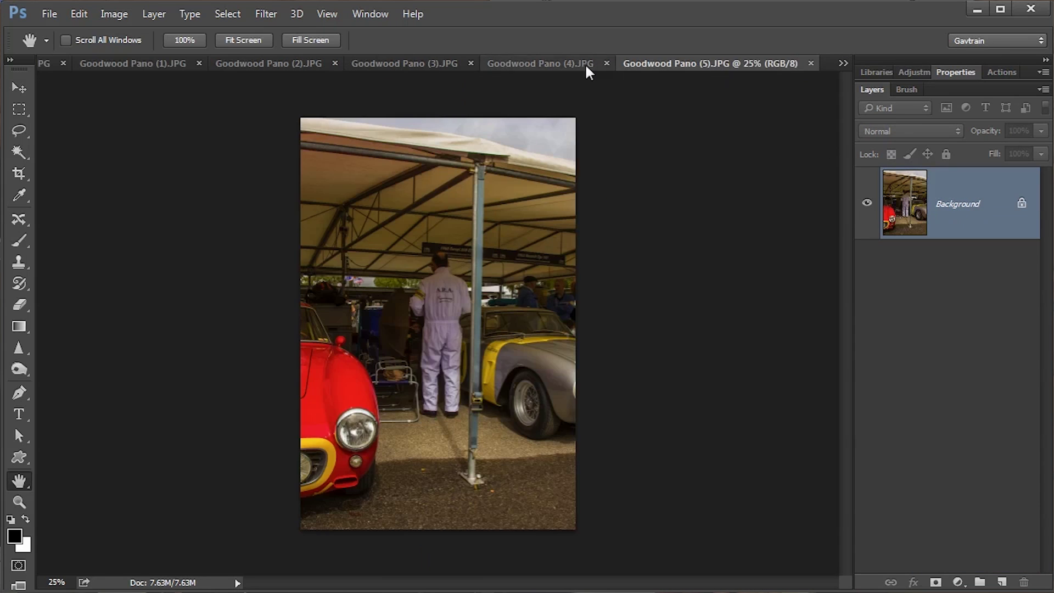
click(559, 63)
click(388, 63)
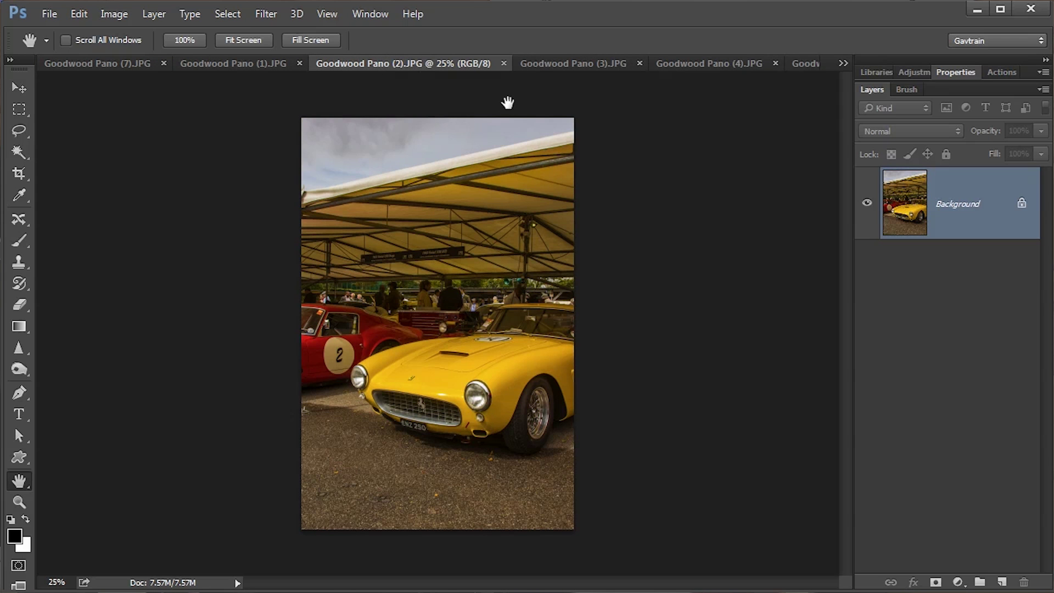
Step: Rerun Cylindrical Photomerge on all open files with Geometric Distortion Correction ticked
click(51, 14)
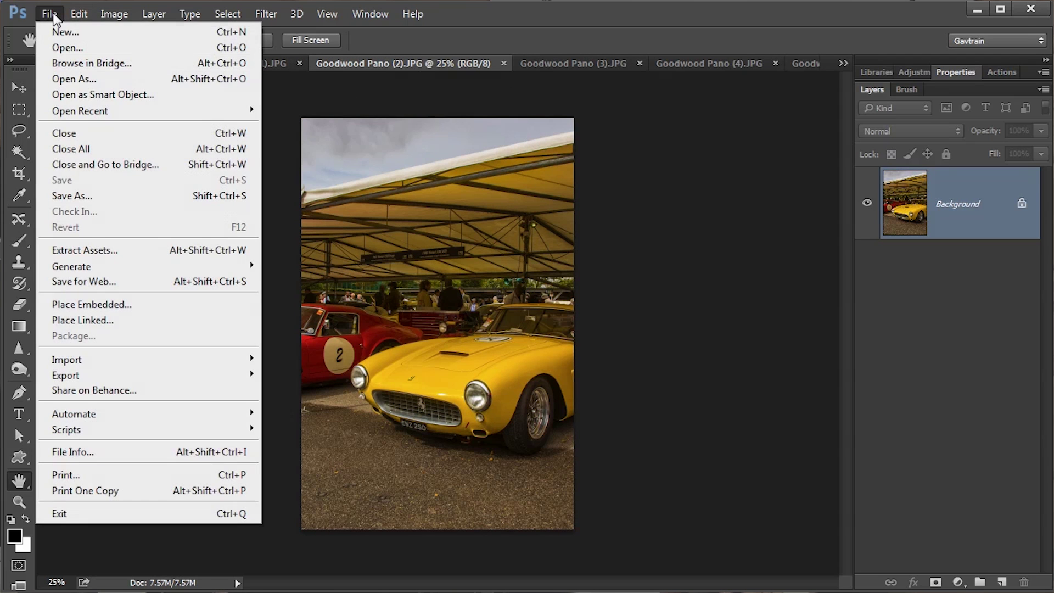
mouse_move(124, 415)
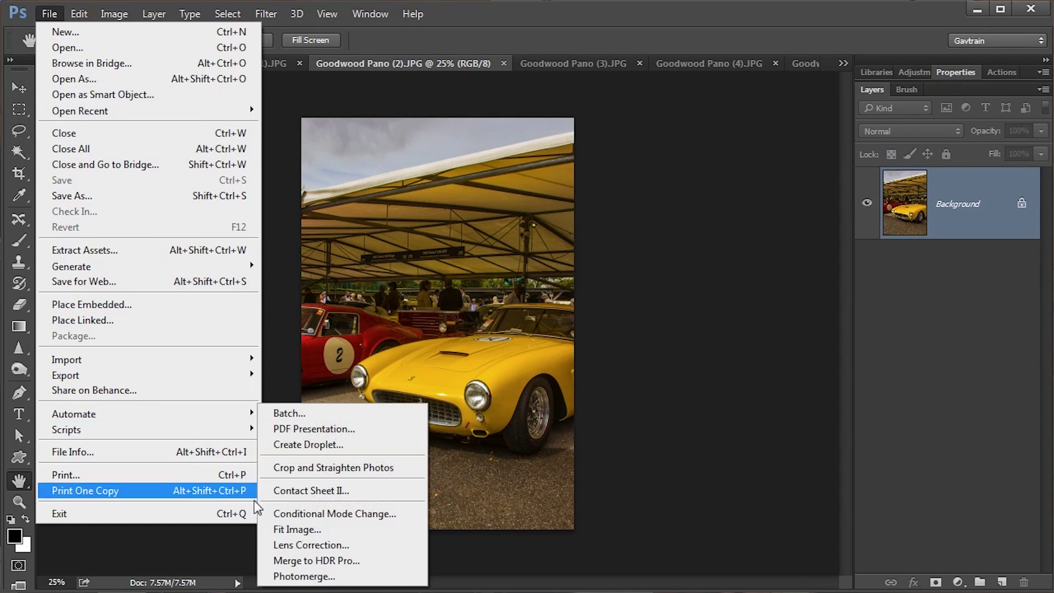
click(304, 576)
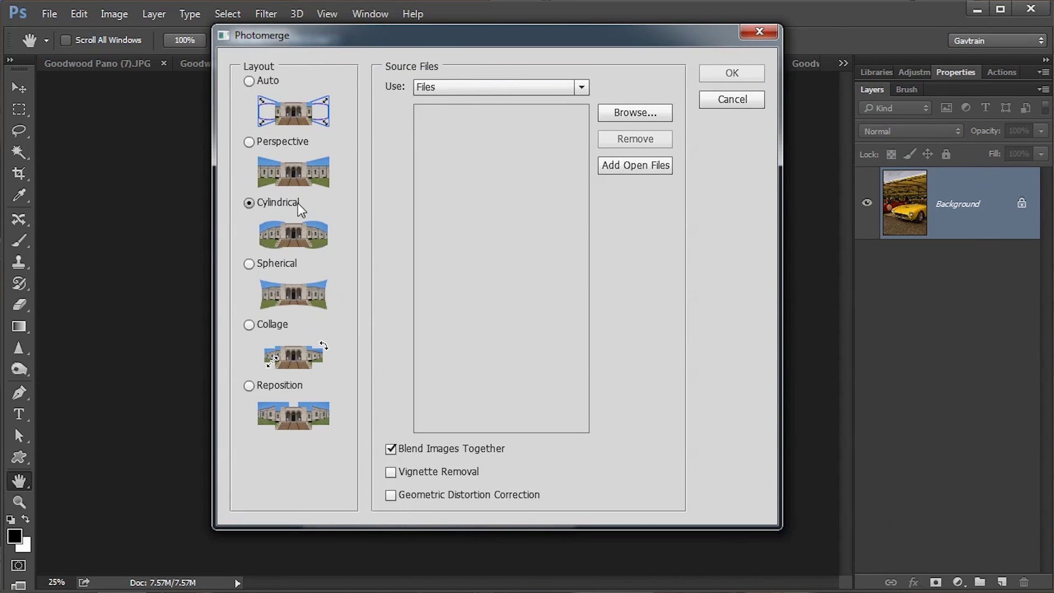
click(641, 163)
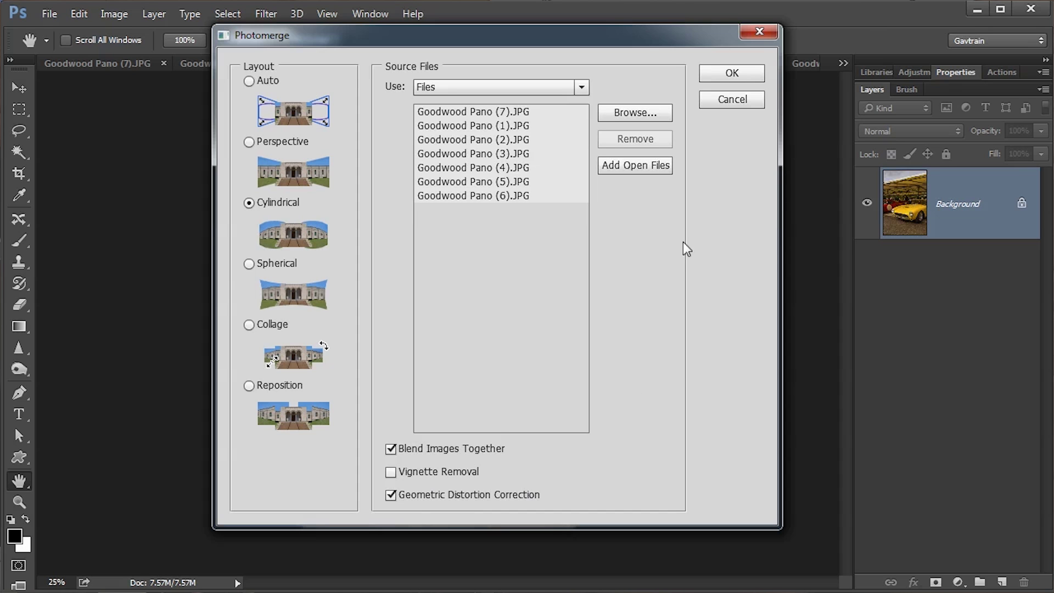
click(731, 77)
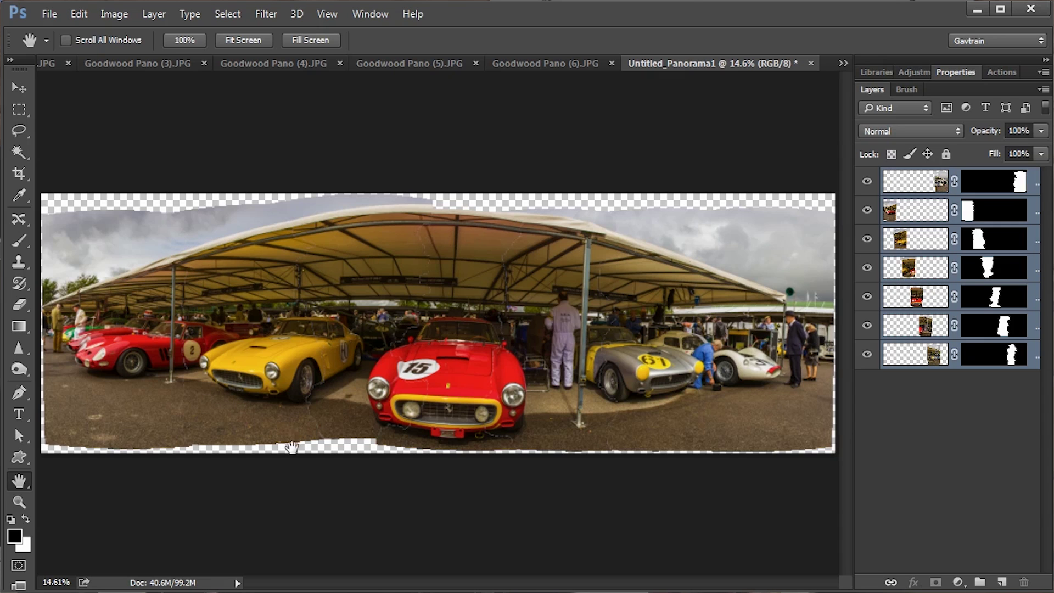
Step: Zoom into the stitched panorama to inspect its jagged transparent bottom edge
scroll(297, 439, up, 3)
Step: Check the seams up close, then merge the seven masked layers into one Goodwood Pano (7).JPG layer
scroll(329, 423, up, 3)
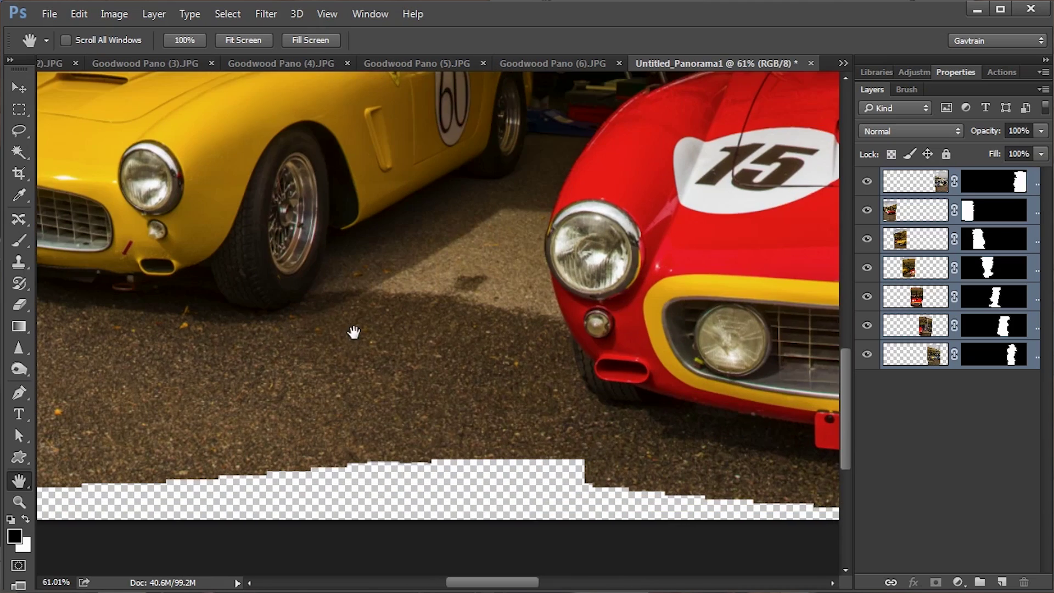
scroll(354, 352, down, 4)
scroll(355, 376, down, 3)
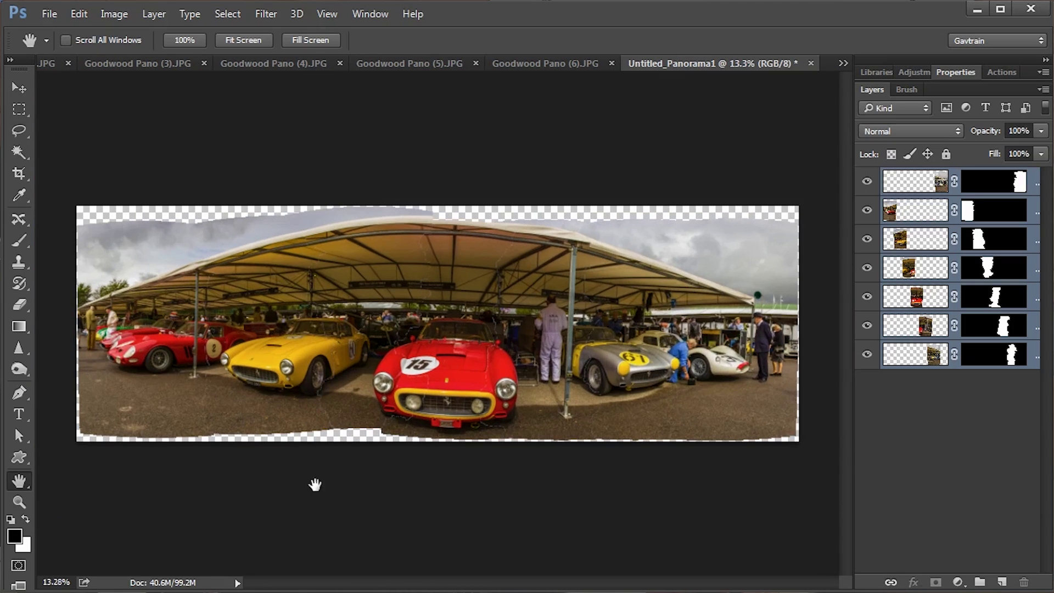
scroll(314, 484, up, 1)
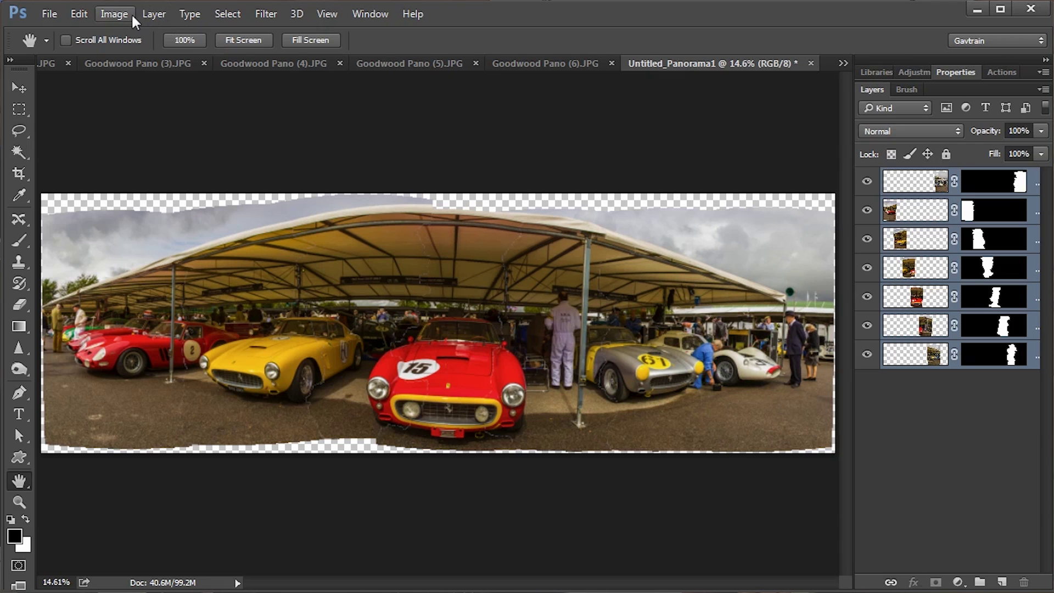
click(148, 15)
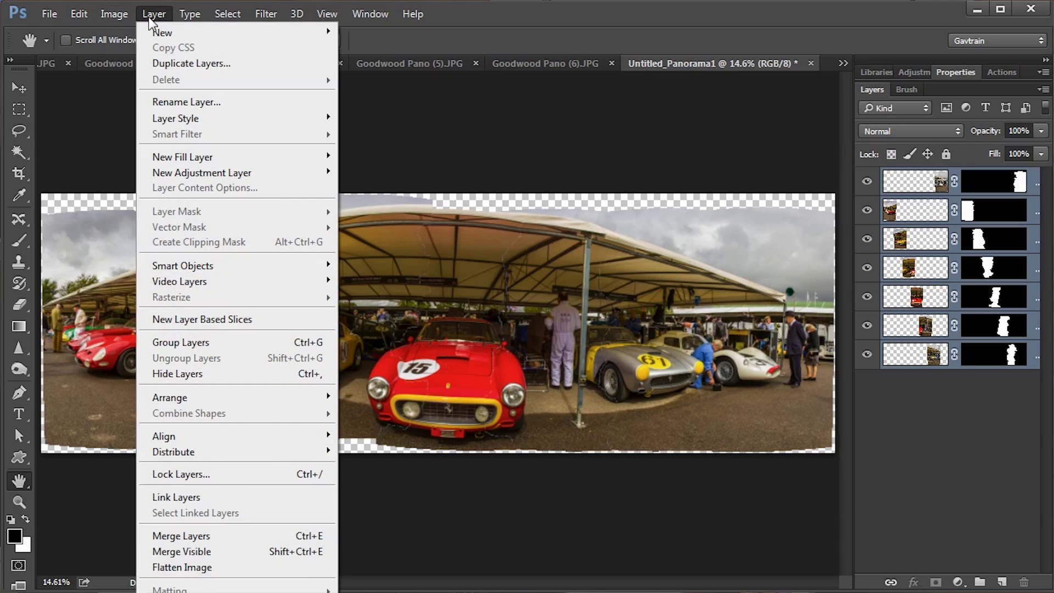
click(219, 535)
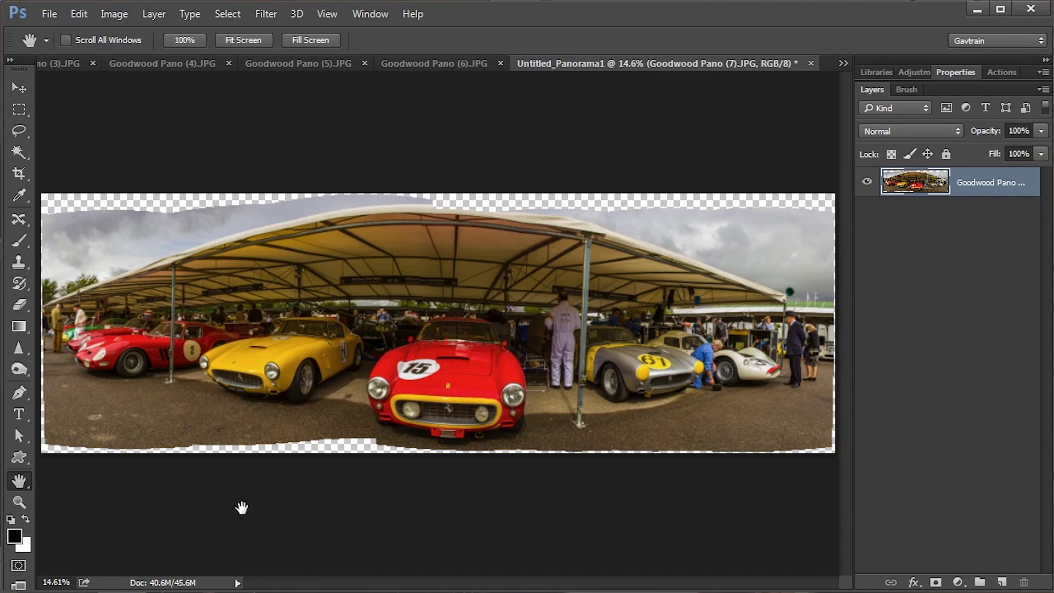
click(20, 152)
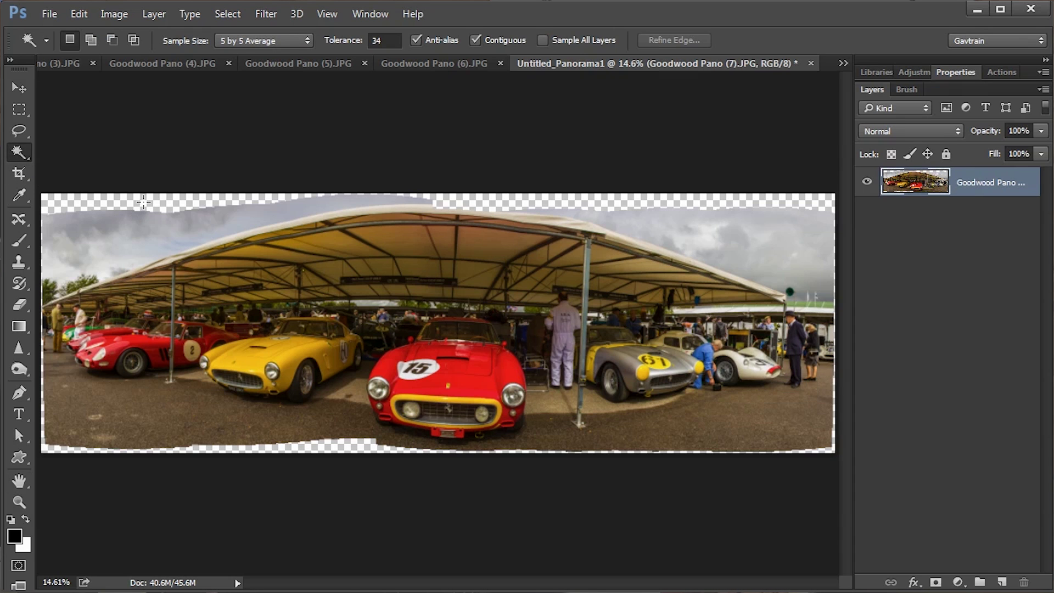
Step: Select the transparent border with the Magic Wand, fill it Content-Aware, then deselect
click(143, 202)
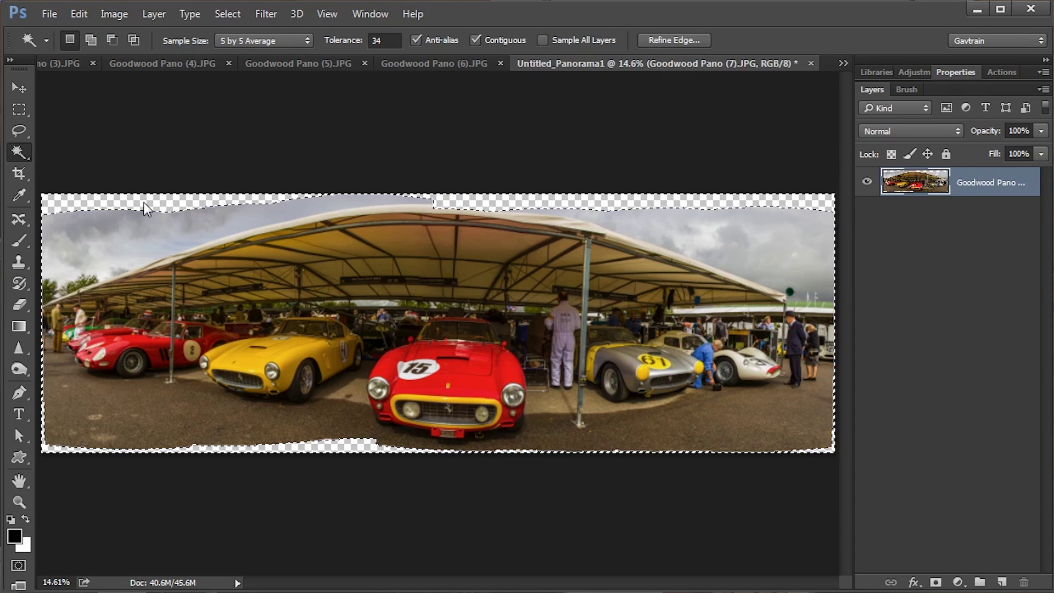
click(77, 22)
click(106, 248)
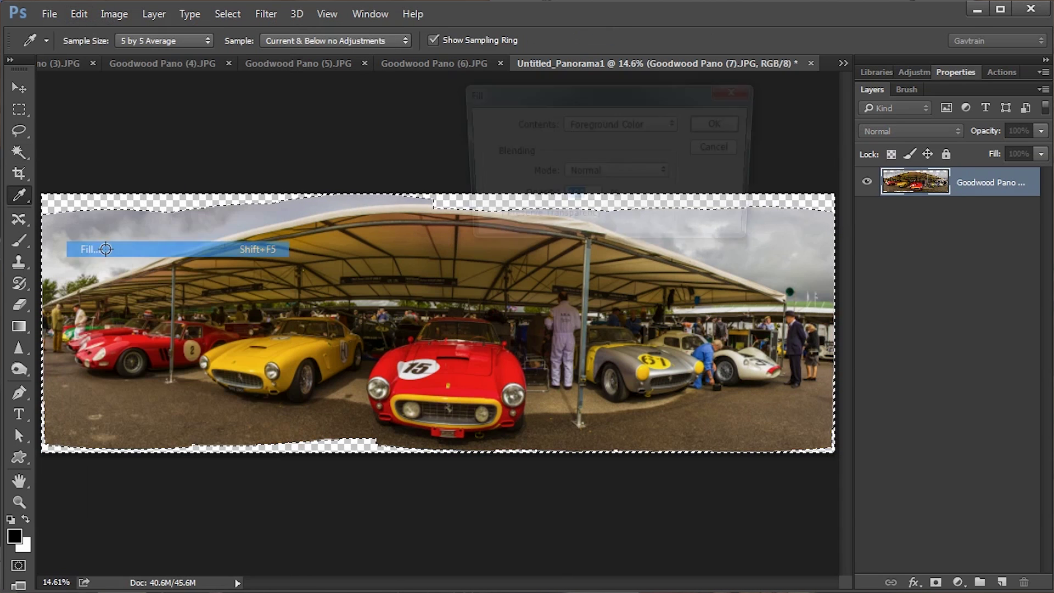
click(585, 125)
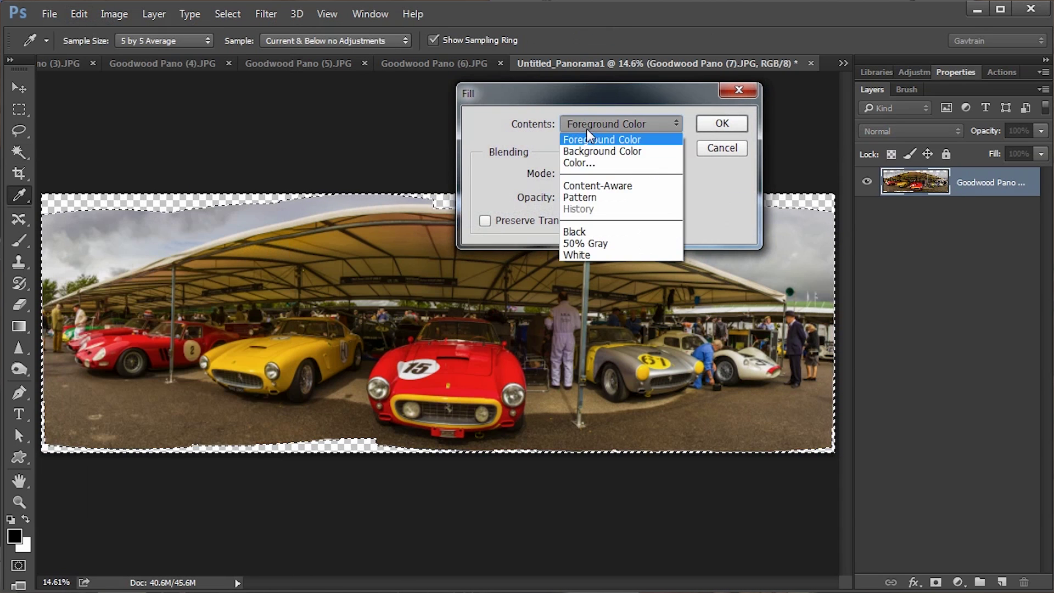
click(608, 186)
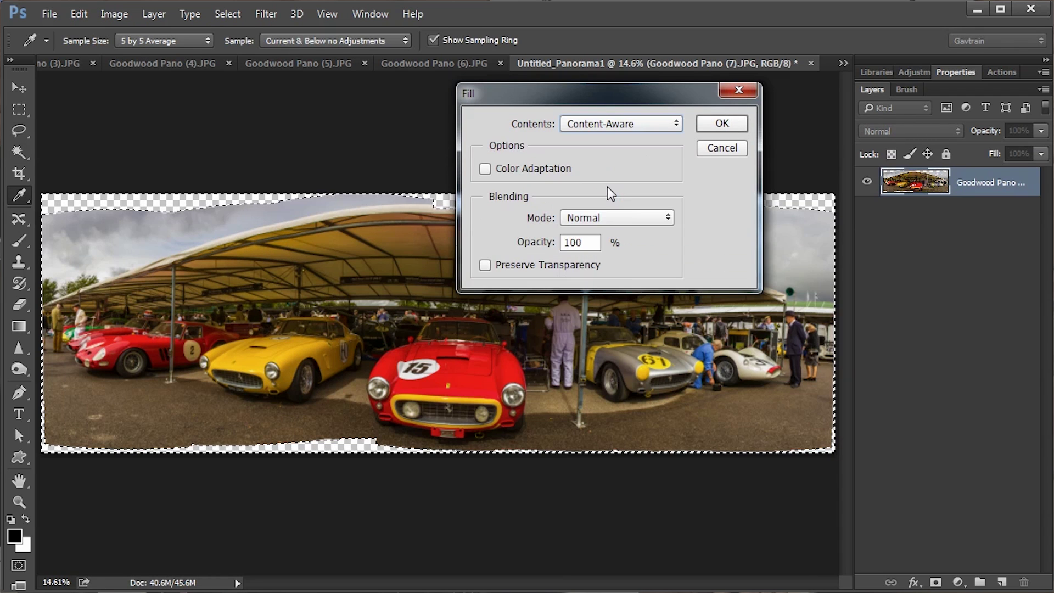
click(717, 126)
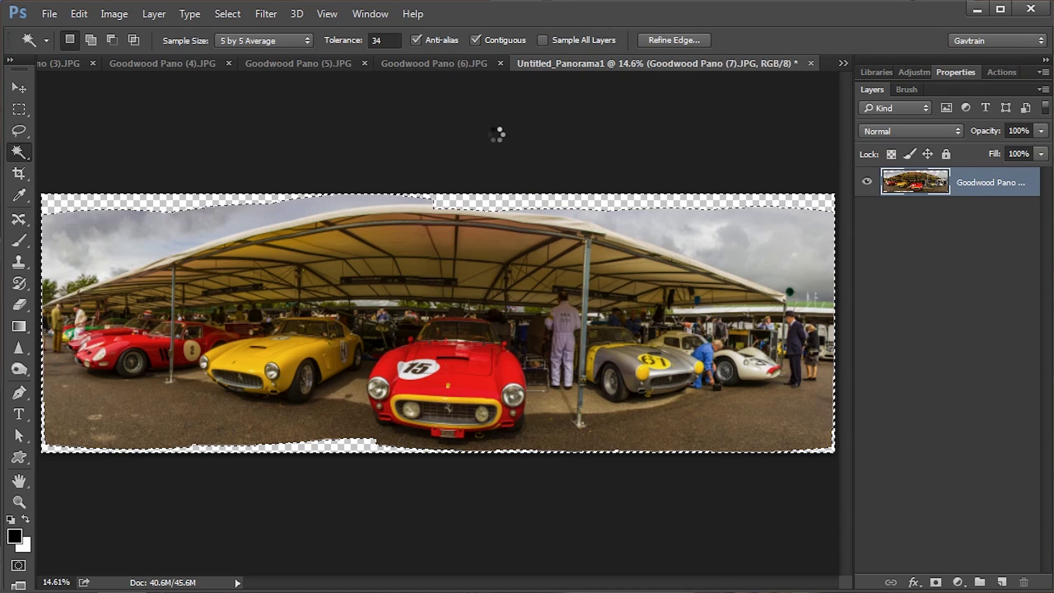
key(ctrl+d)
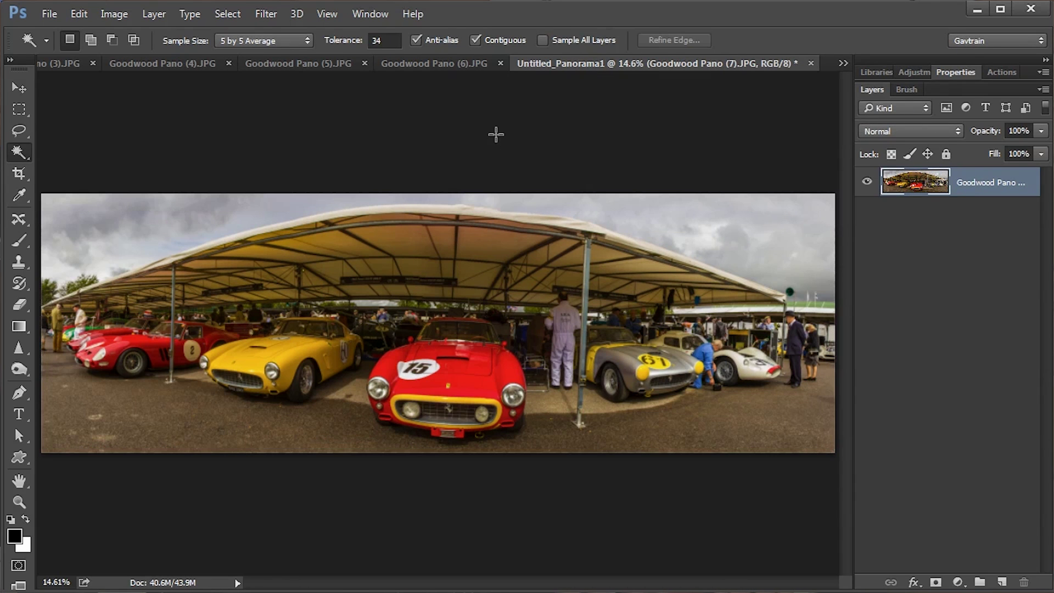